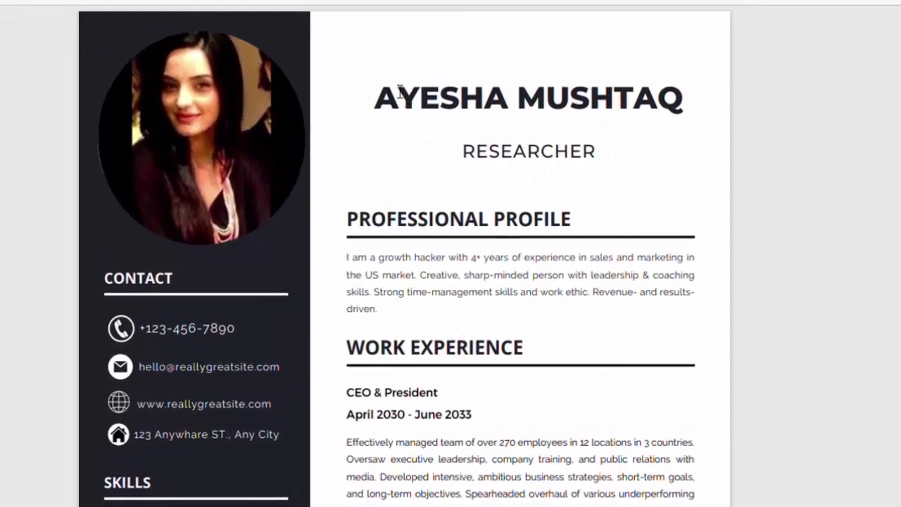
# - Search Google for 'canva' from the Chrome new tab page
pyautogui.scroll(-3, 399, 92)
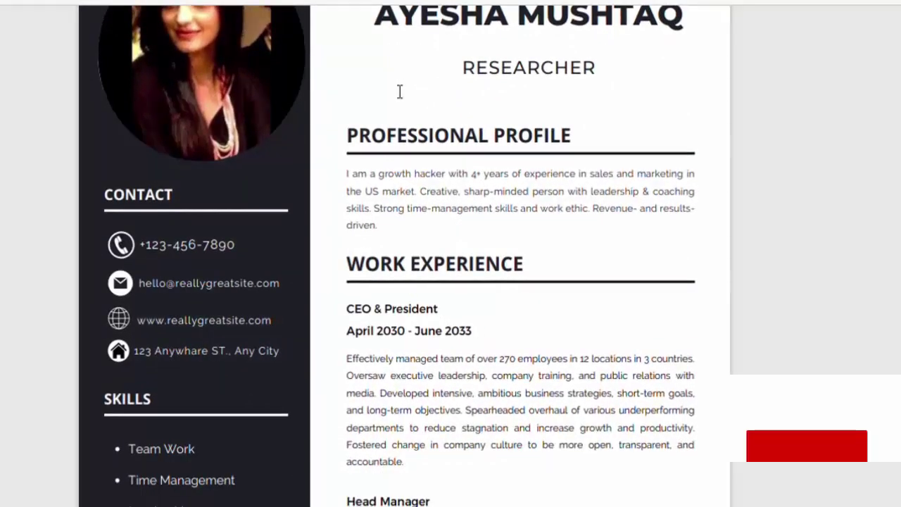
pyautogui.scroll(-10, 399, 91)
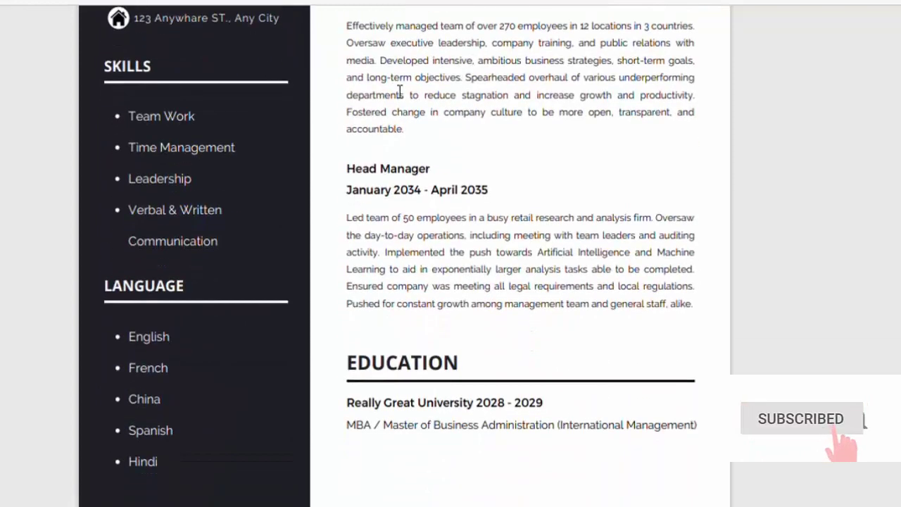
pyautogui.scroll(-1, 399, 93)
pyautogui.scroll(12, 399, 92)
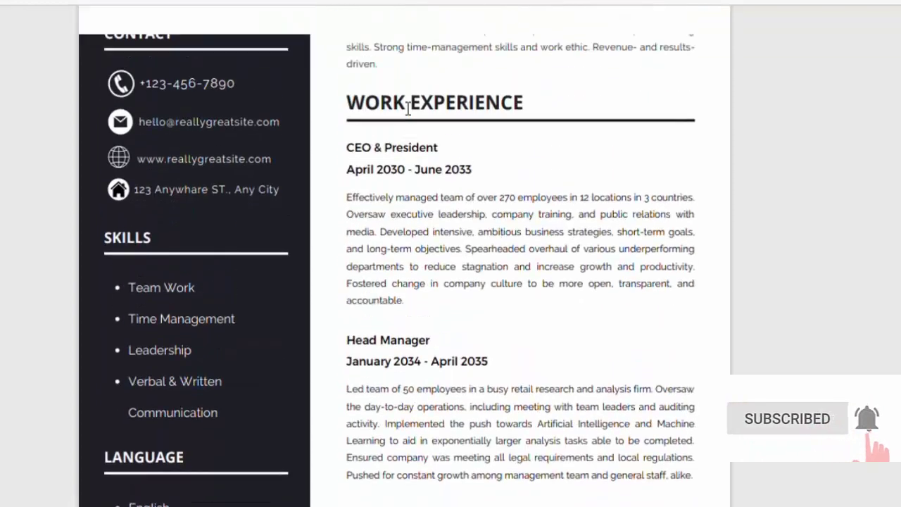
pyautogui.scroll(1, 408, 109)
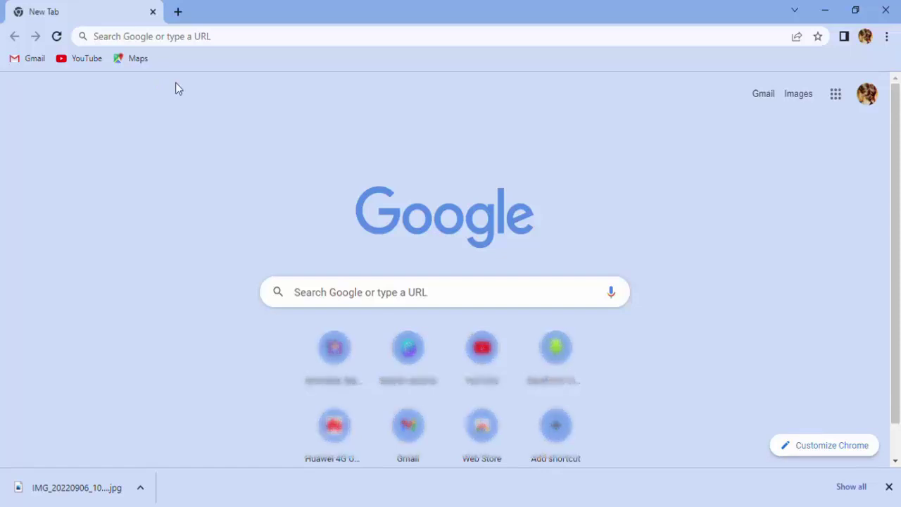
pyautogui.click(323, 293)
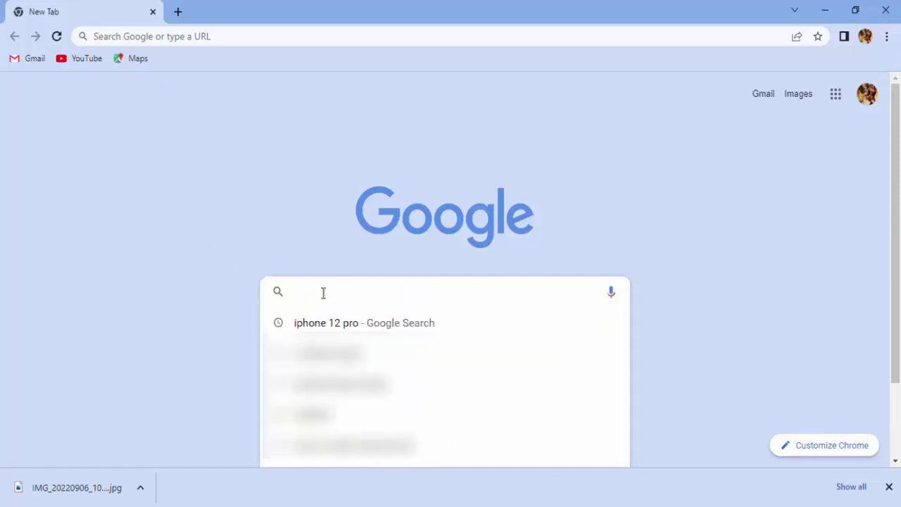
pyautogui.write('can')
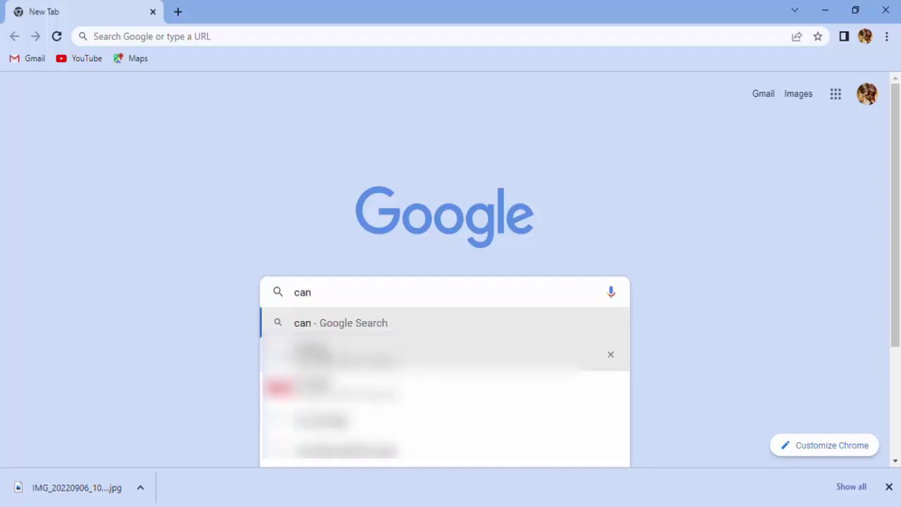
pyautogui.press('Down')
pyautogui.press('Return')
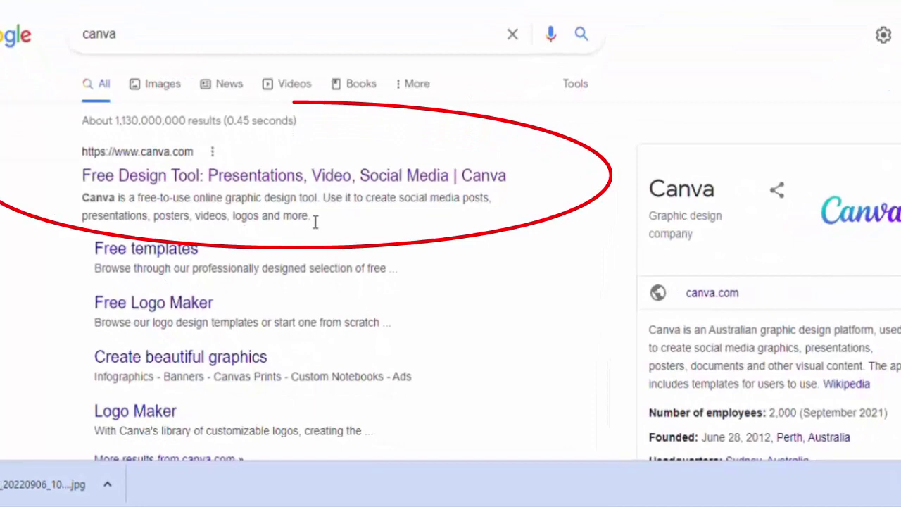
# - Open canva.com from the results and log in with the Google account
pyautogui.click(201, 176)
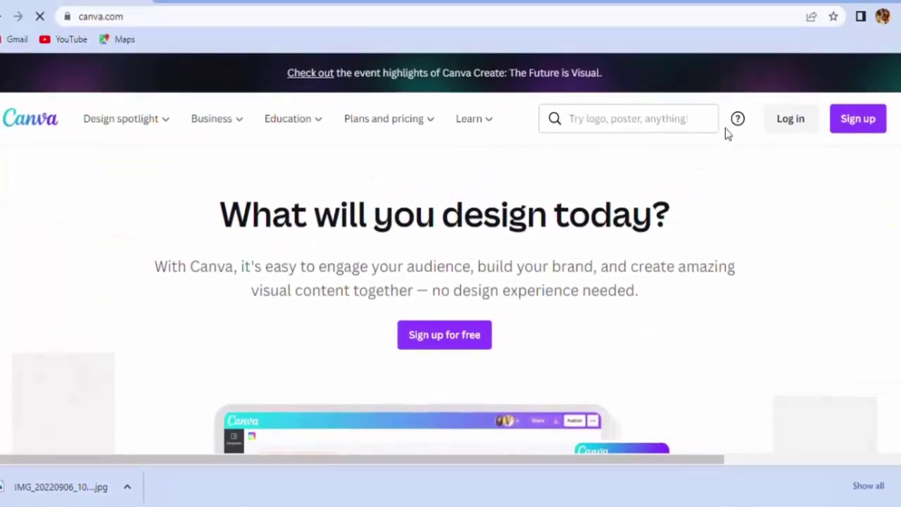
pyautogui.click(791, 122)
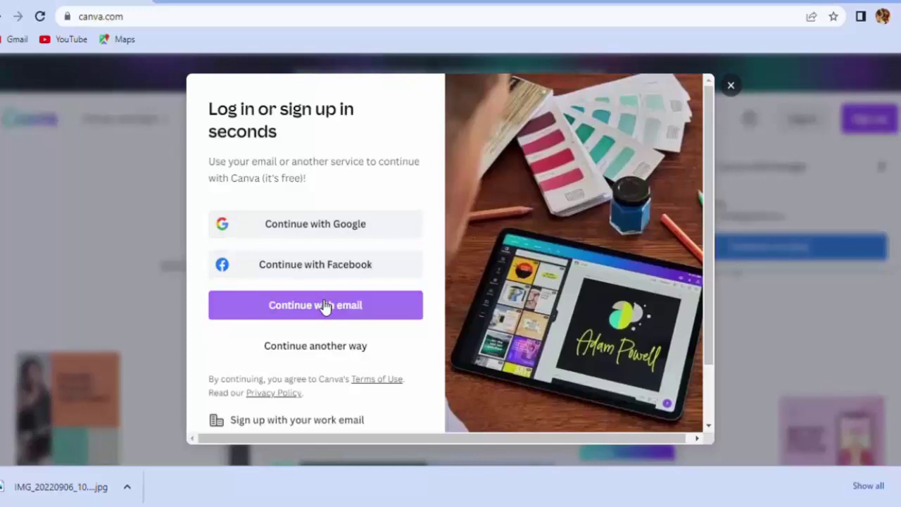
pyautogui.click(317, 227)
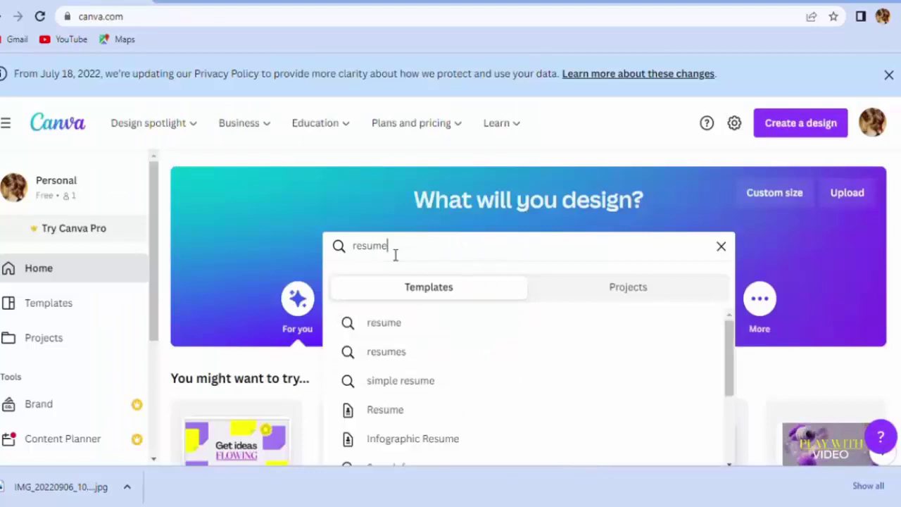
# - Run the 'resume' template search and browse the 10,501 results
pyautogui.click(407, 322)
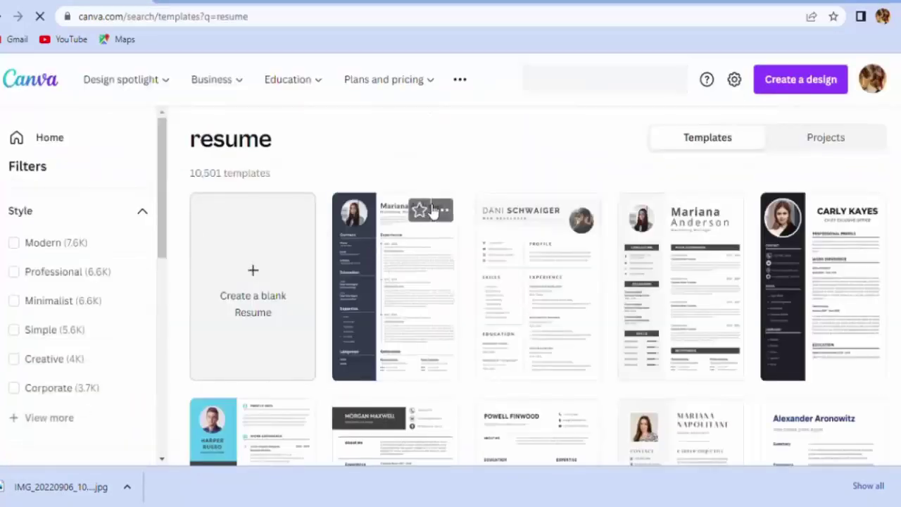
pyautogui.scroll(-6, 486, 204)
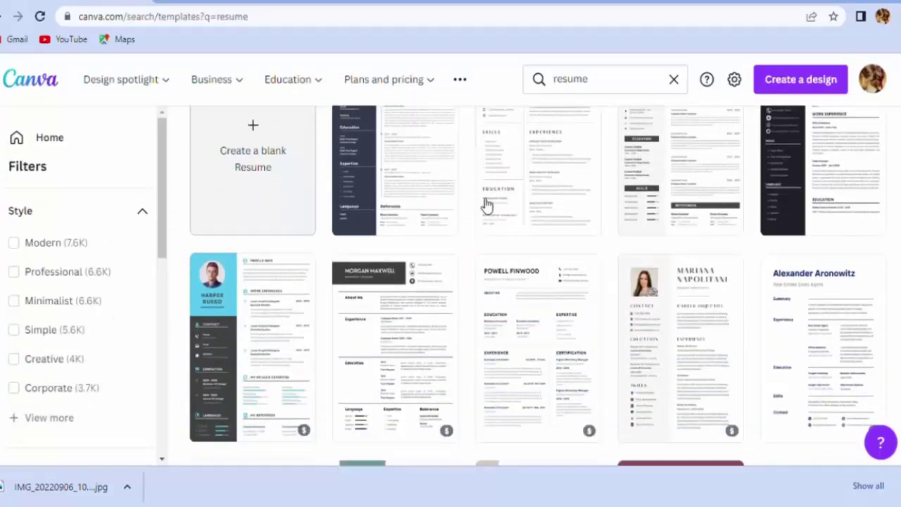
pyautogui.scroll(-2, 486, 205)
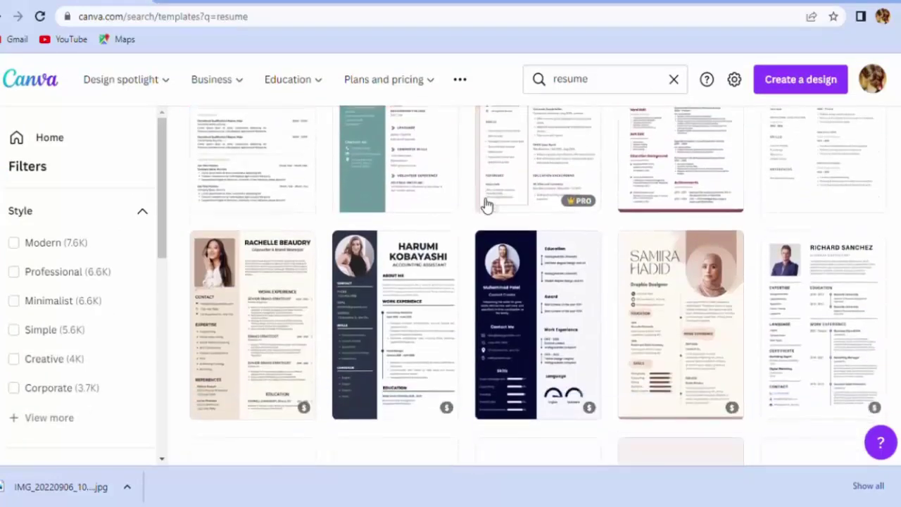
pyautogui.scroll(-5, 485, 203)
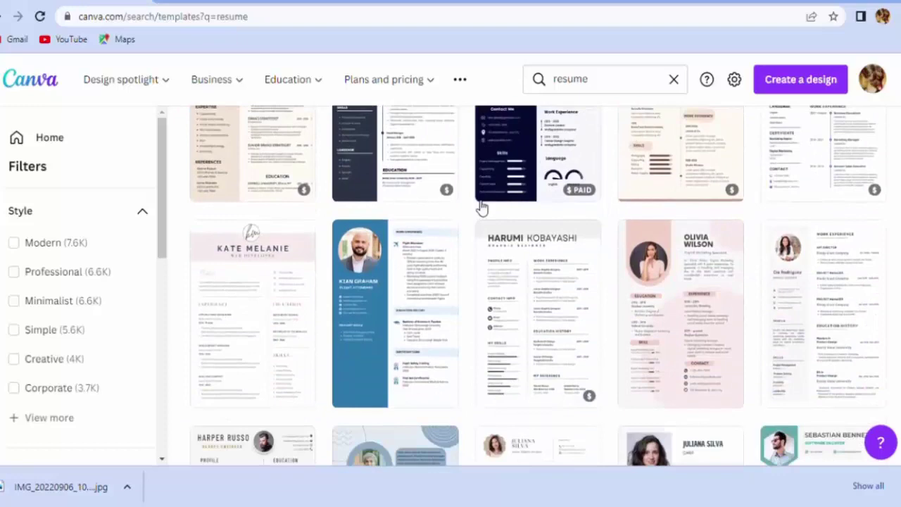
pyautogui.scroll(-3, 476, 209)
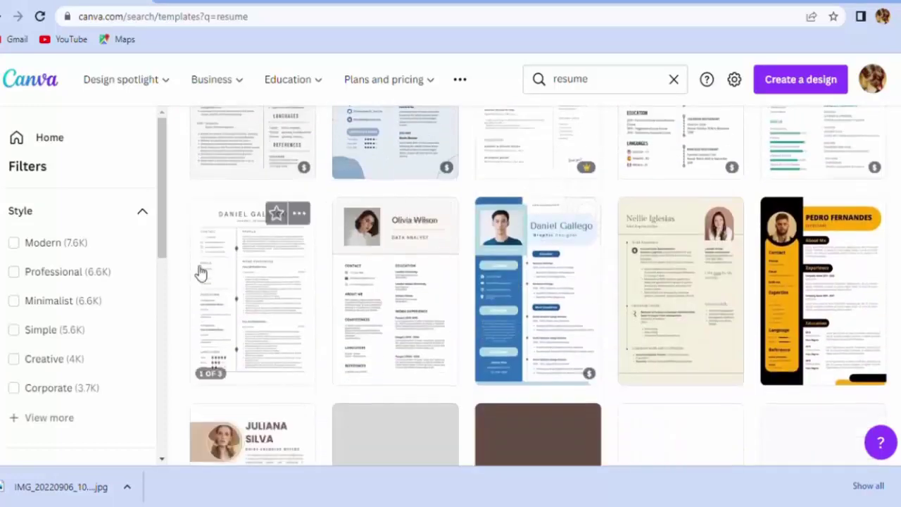
pyautogui.moveTo(161, 252); pyautogui.dragTo(91, 242)
# - Filter the resume templates to Modern style and browse the 7,556 results
pyautogui.click(57, 245)
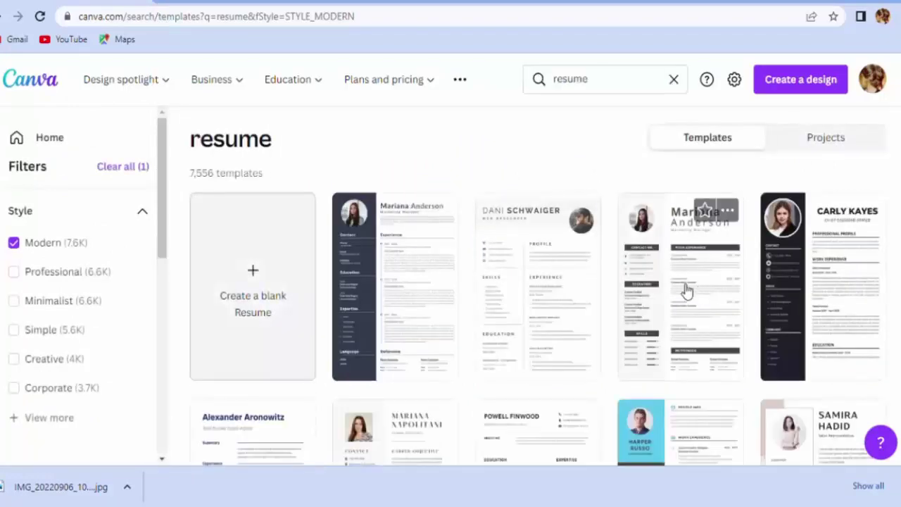
pyautogui.scroll(-6, 593, 292)
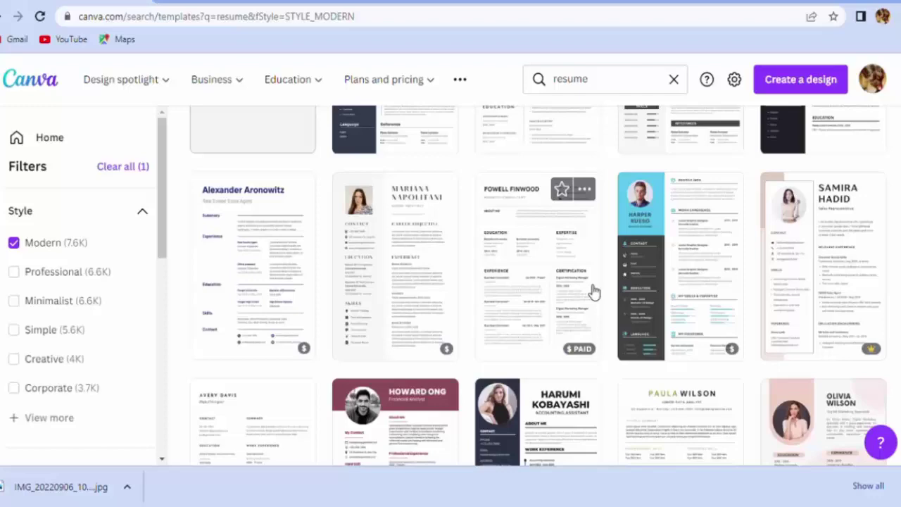
pyautogui.scroll(-2, 594, 293)
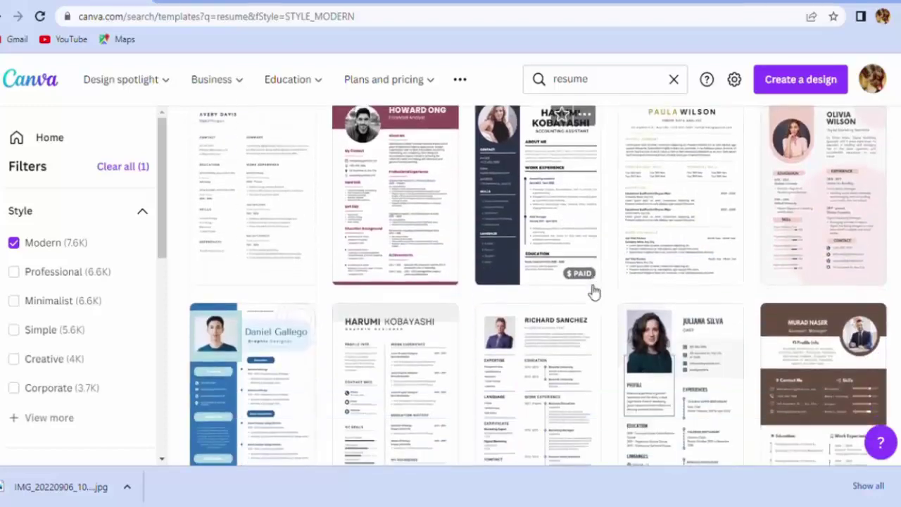
pyautogui.scroll(-4, 594, 292)
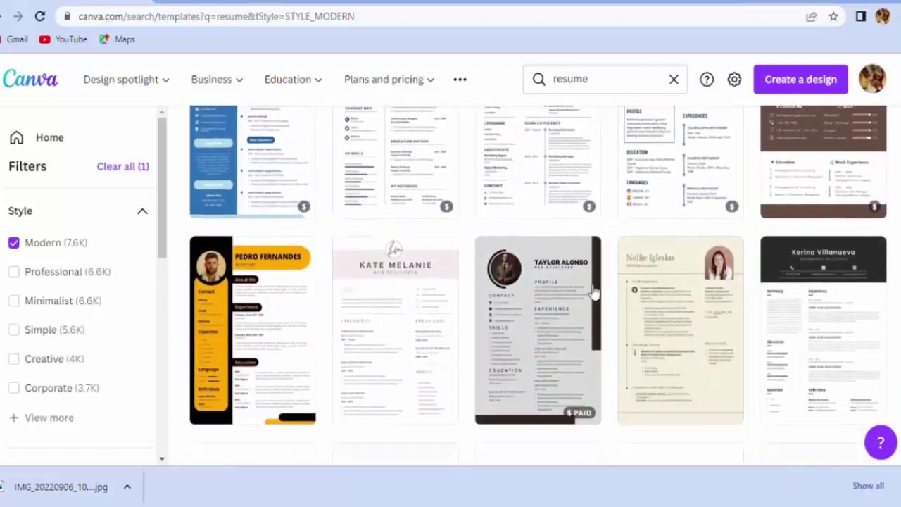
pyautogui.scroll(-3, 594, 292)
# - Open the dark-sidebar 'White Black Simple Resume Template' for editing
pyautogui.scroll(3, 593, 292)
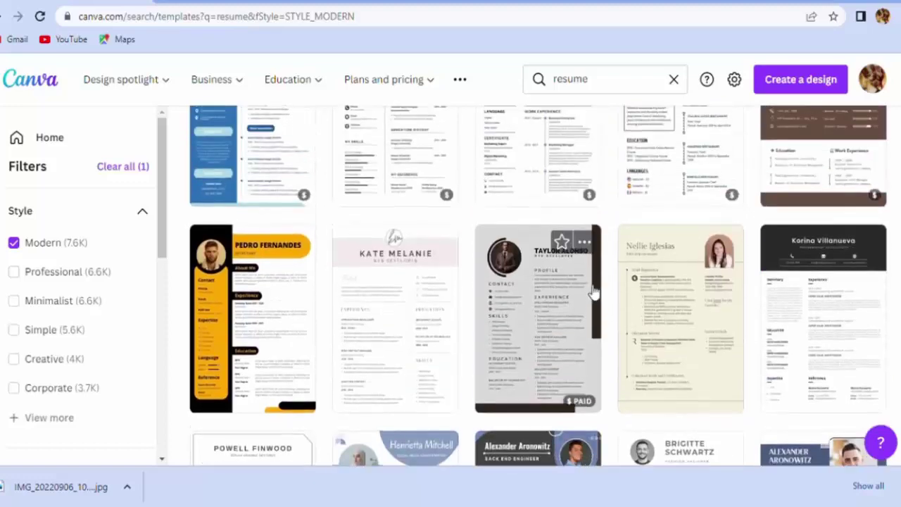
pyautogui.scroll(2, 593, 292)
pyautogui.scroll(9, 594, 292)
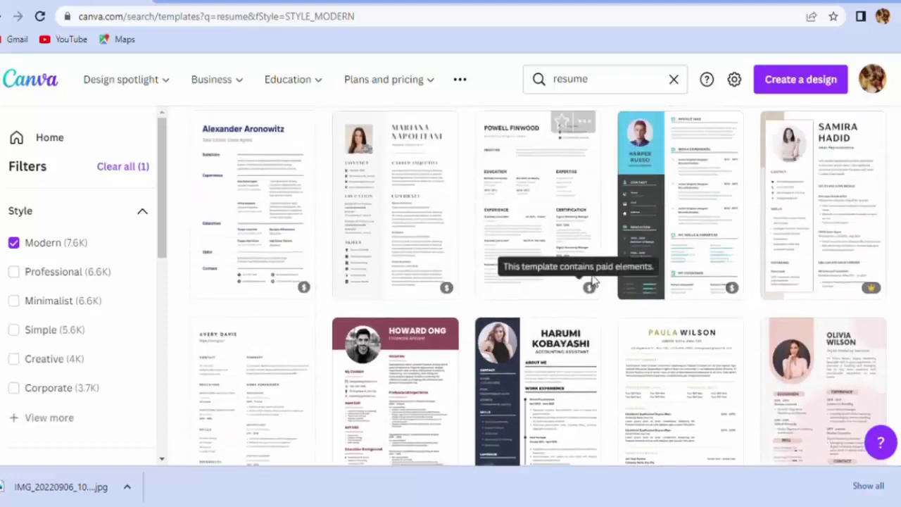
pyautogui.scroll(1, 598, 280)
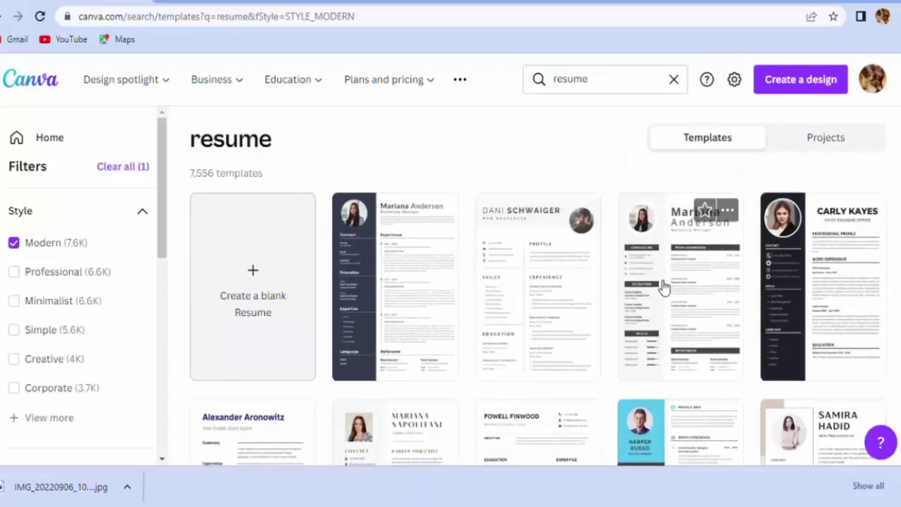
pyautogui.click(781, 286)
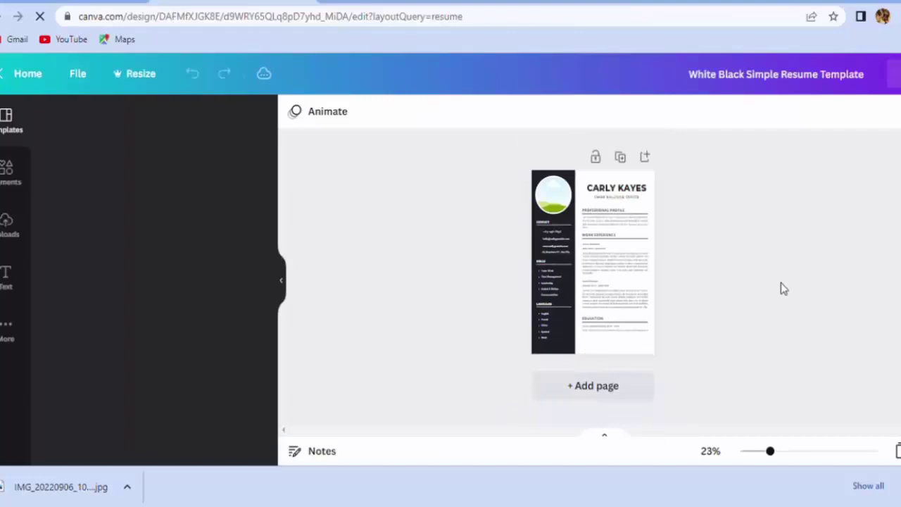
# - Replace the heading with the person's full name and shrink it to 28.8 so it fits one line
pyautogui.moveTo(710, 451); pyautogui.dragTo(755, 455)
pyautogui.scroll(4, 708, 336)
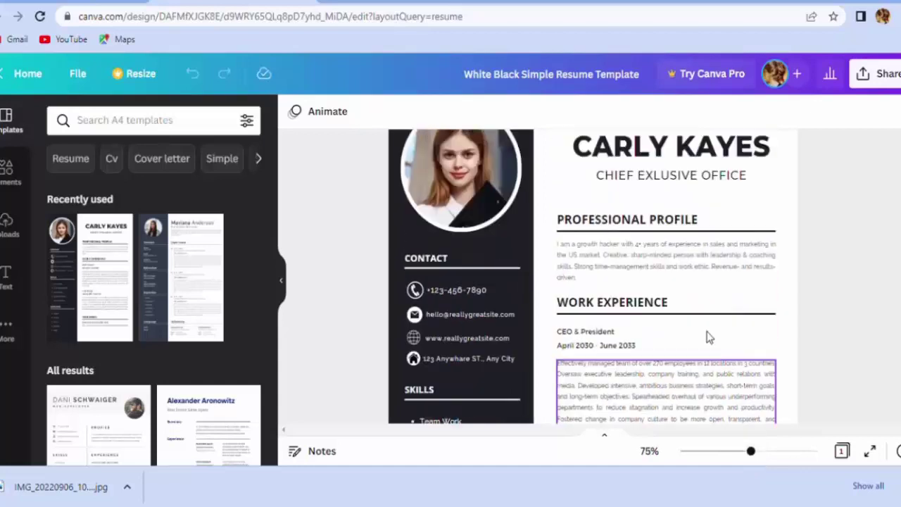
pyautogui.doubleClick(676, 235)
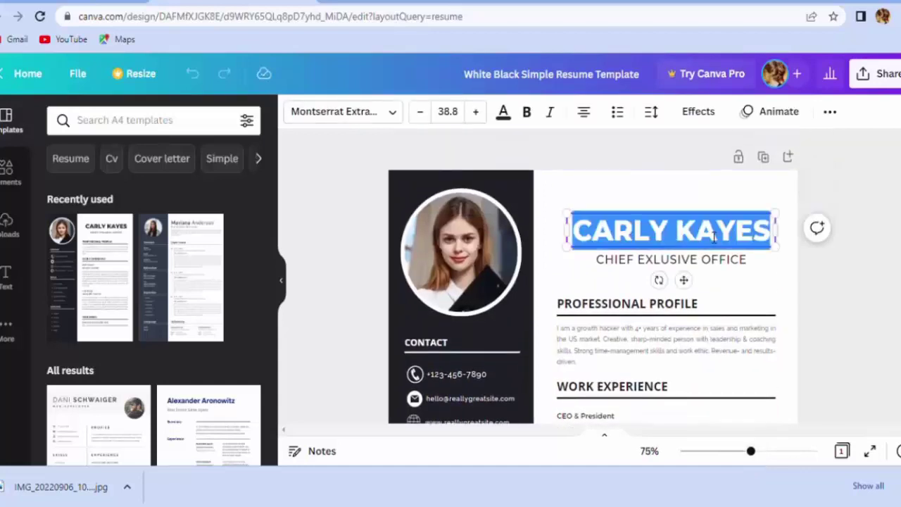
pyautogui.press('BackSpace')
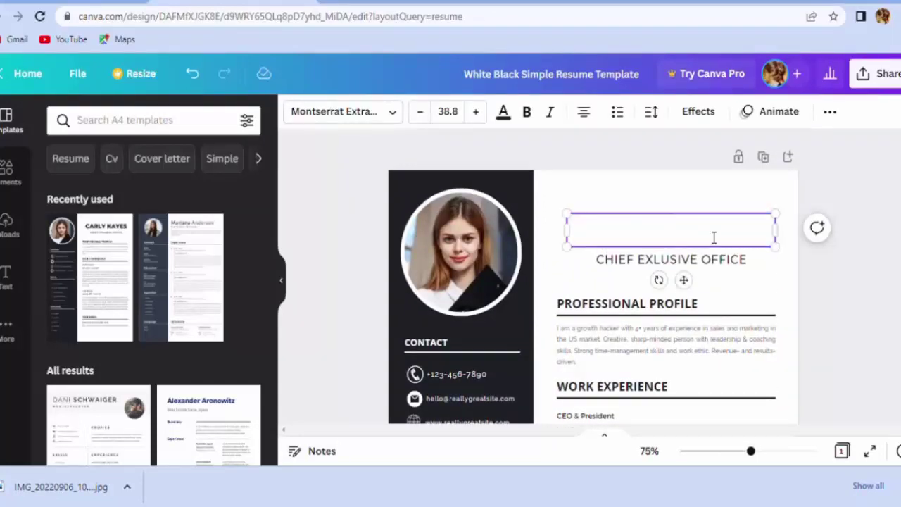
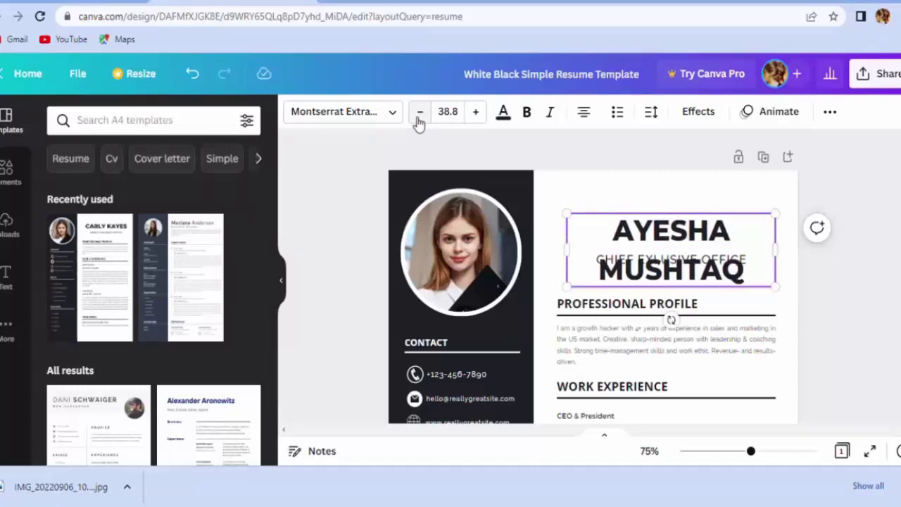
pyautogui.click(419, 113)
pyautogui.click(420, 113)
pyautogui.click(420, 112)
pyautogui.click(419, 113)
pyautogui.click(420, 113)
pyautogui.click(421, 113)
pyautogui.click(420, 113)
pyautogui.click(420, 112)
pyautogui.click(422, 115)
pyautogui.click(423, 116)
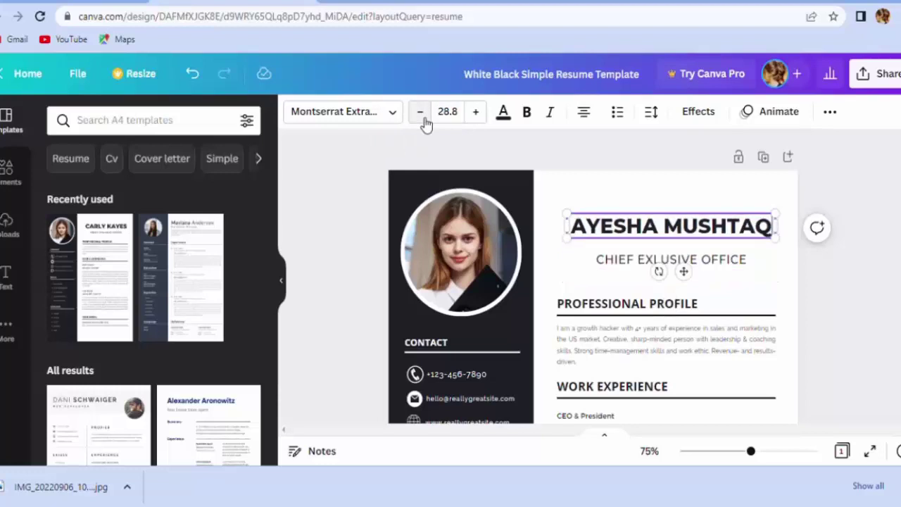
pyautogui.click(421, 115)
# - Change the subtitle beneath the name to RESEARCHER
pyautogui.click(647, 261)
pyautogui.click(647, 261)
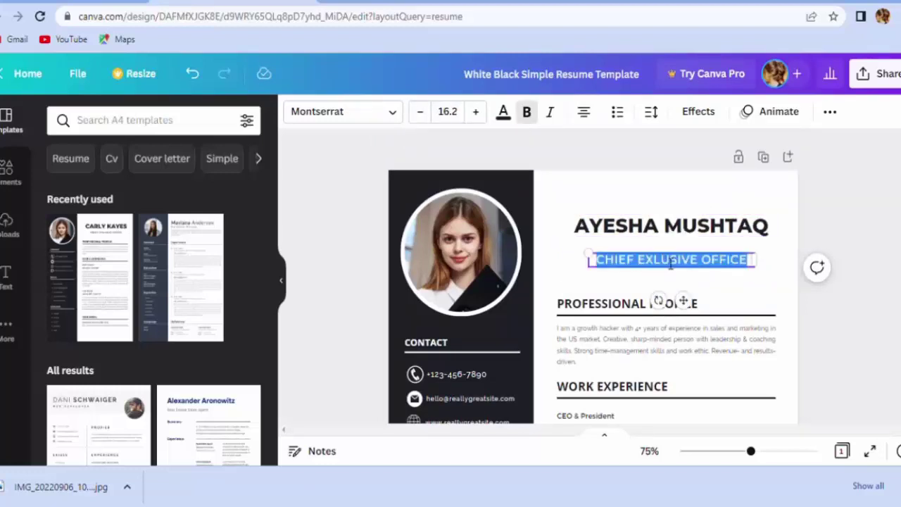
pyautogui.press('BackSpace')
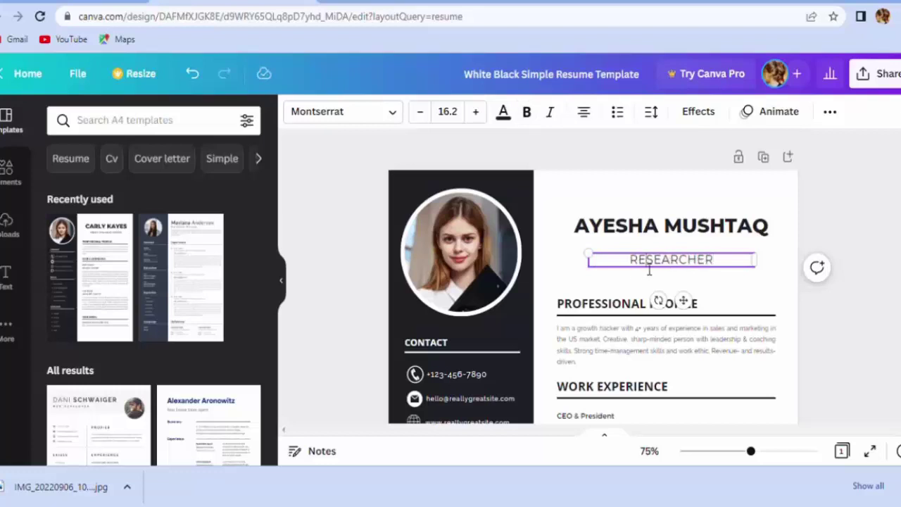
pyautogui.click(527, 114)
pyautogui.click(620, 274)
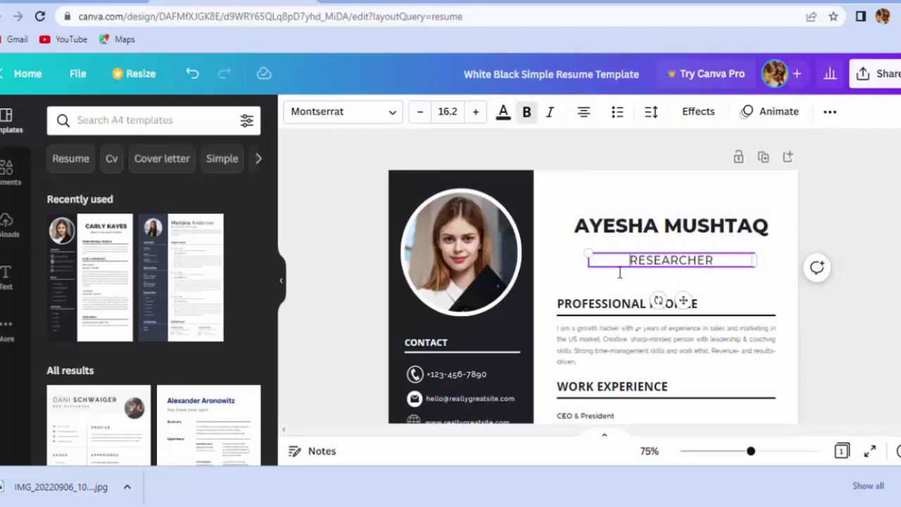
# - Place the uploaded portrait in the circular photo frame and shift it down
pyautogui.click(466, 273)
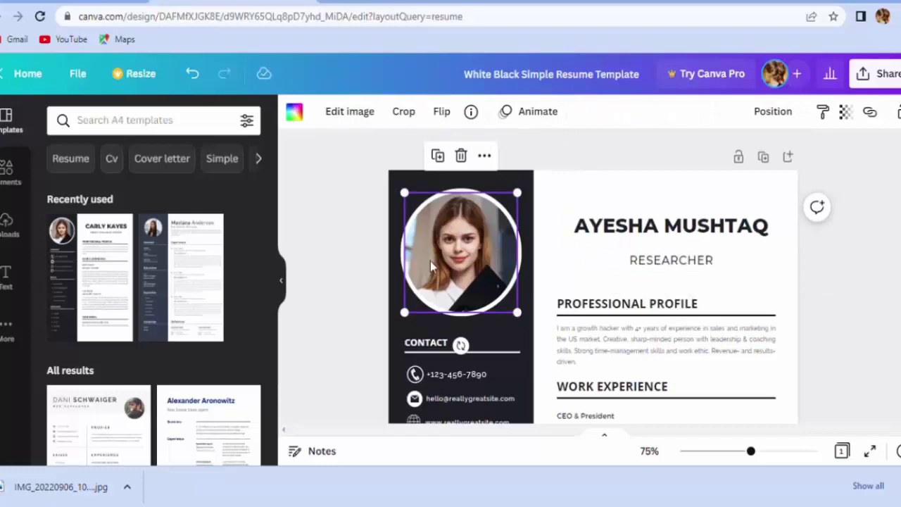
pyautogui.click(5, 239)
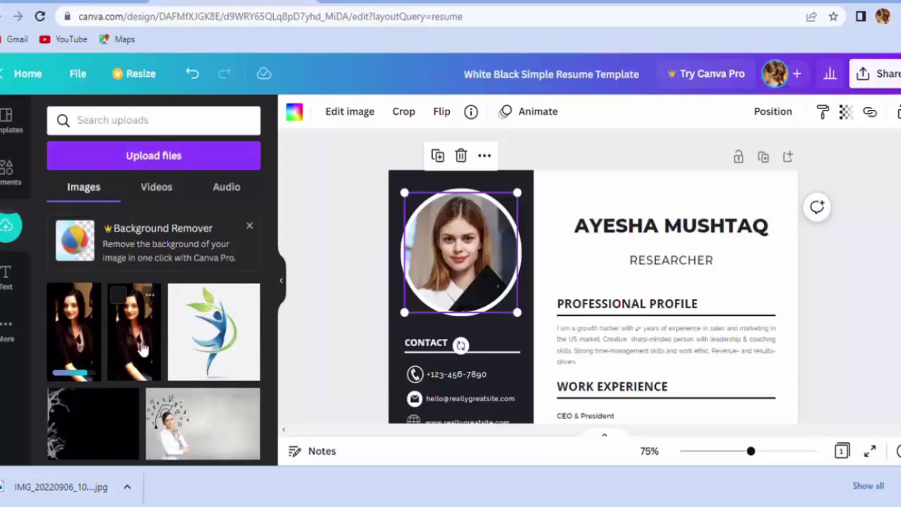
pyautogui.moveTo(134, 338); pyautogui.dragTo(466, 281)
pyautogui.doubleClick(465, 256)
pyautogui.press('Return')
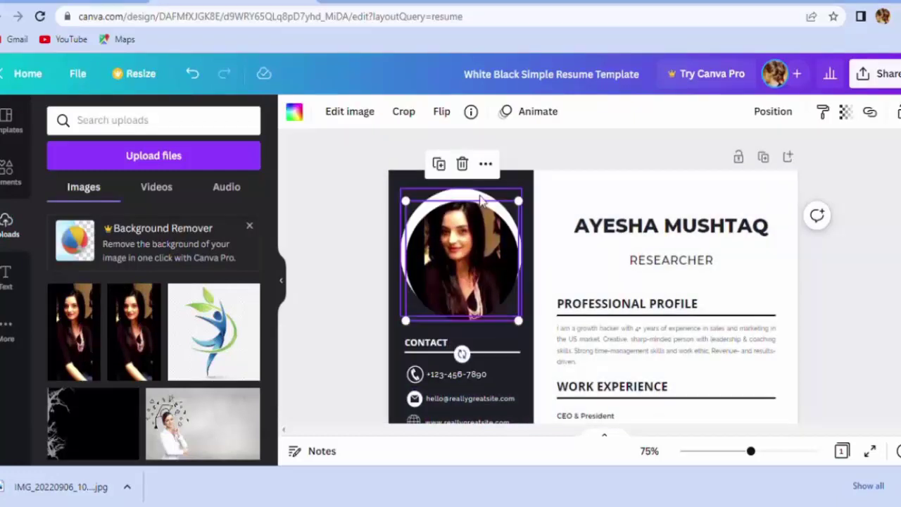
# - Enlarge the photo frame by dragging its top corners outward
pyautogui.moveTo(528, 207); pyautogui.dragTo(531, 188)
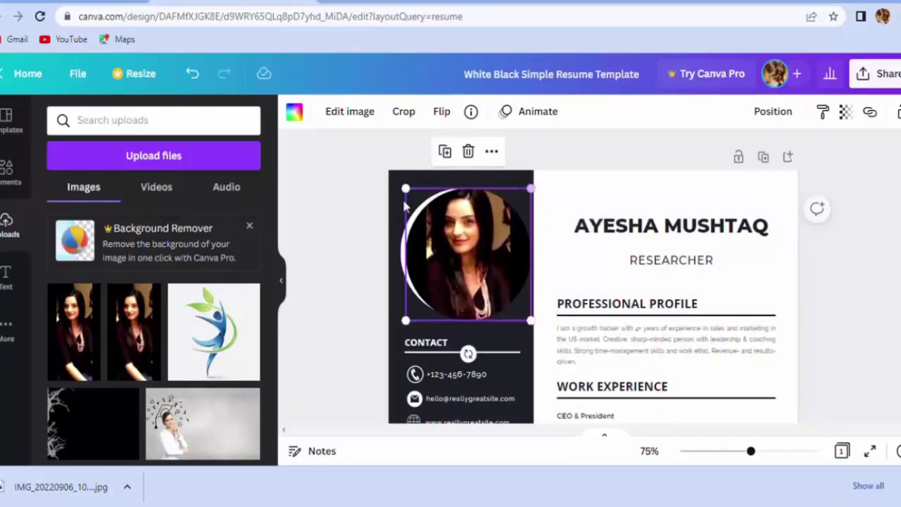
pyautogui.moveTo(412, 194); pyautogui.dragTo(400, 180)
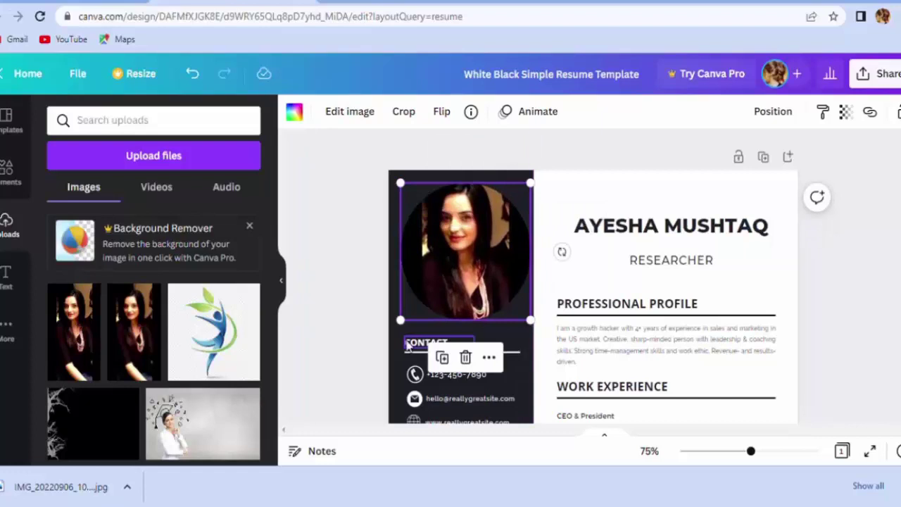
pyautogui.click(442, 342)
pyautogui.click(489, 337)
pyautogui.scroll(-3, 515, 296)
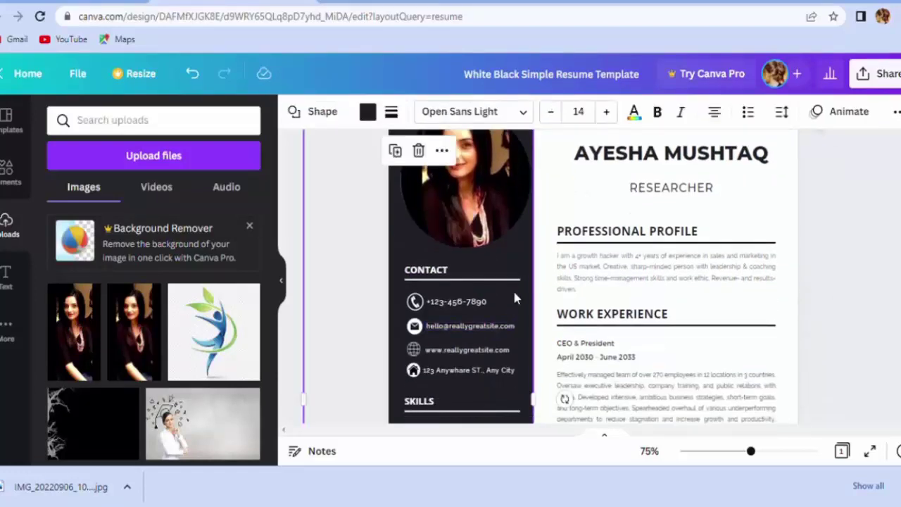
pyautogui.scroll(-2, 620, 239)
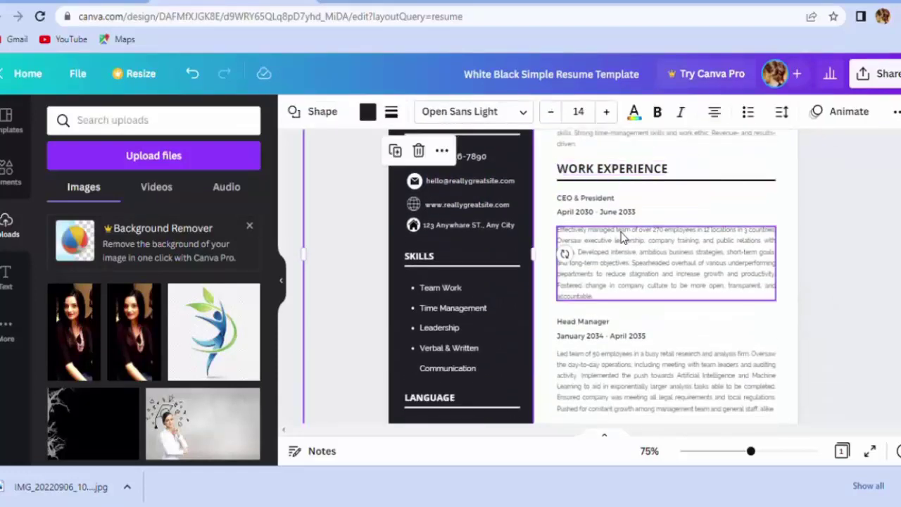
pyautogui.scroll(-2, 484, 261)
pyautogui.scroll(-2, 484, 261)
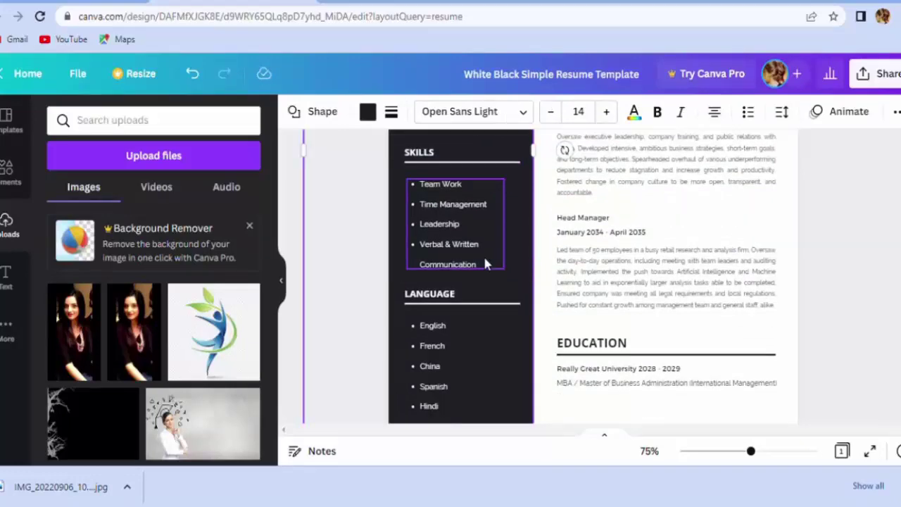
pyautogui.scroll(-2, 485, 261)
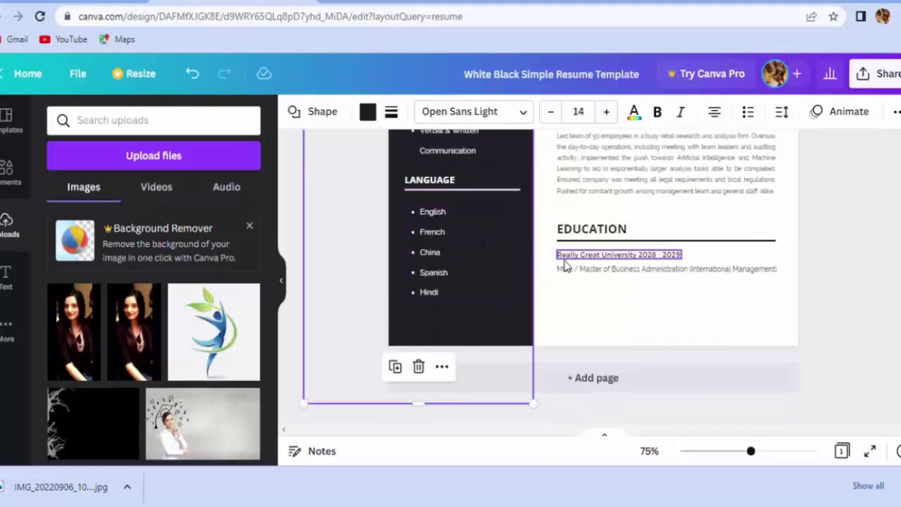
pyautogui.scroll(-1, 669, 226)
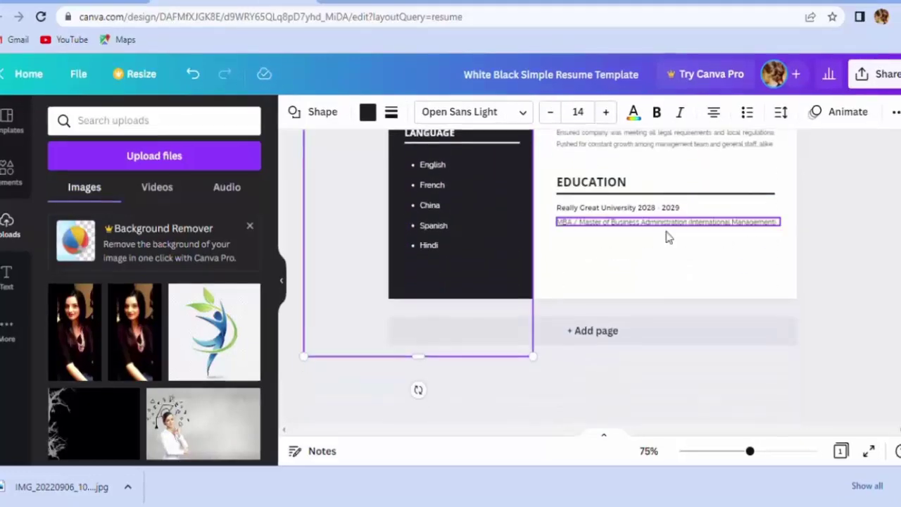
pyautogui.scroll(6, 613, 278)
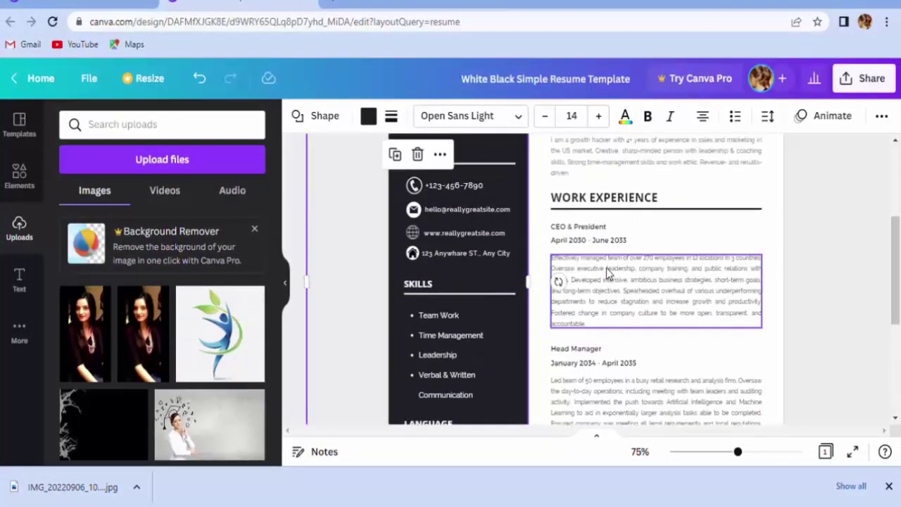
pyautogui.scroll(5, 606, 268)
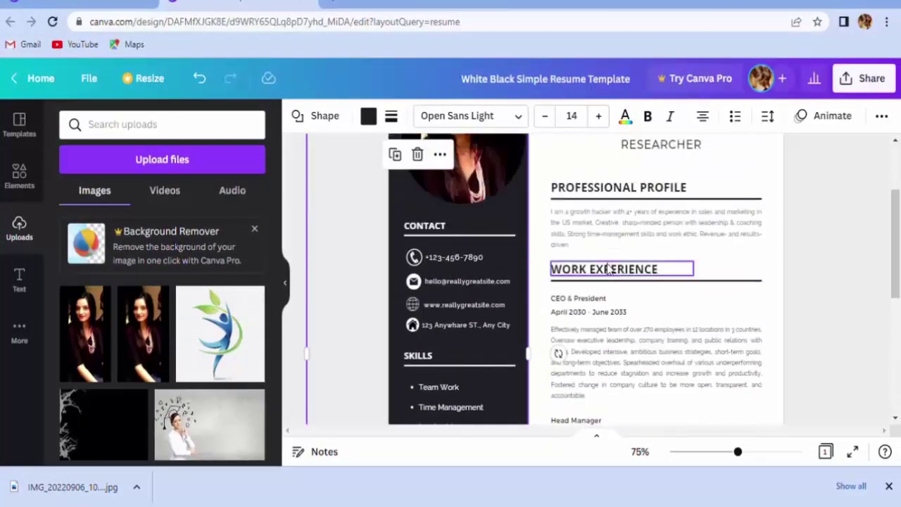
pyautogui.scroll(-2, 574, 280)
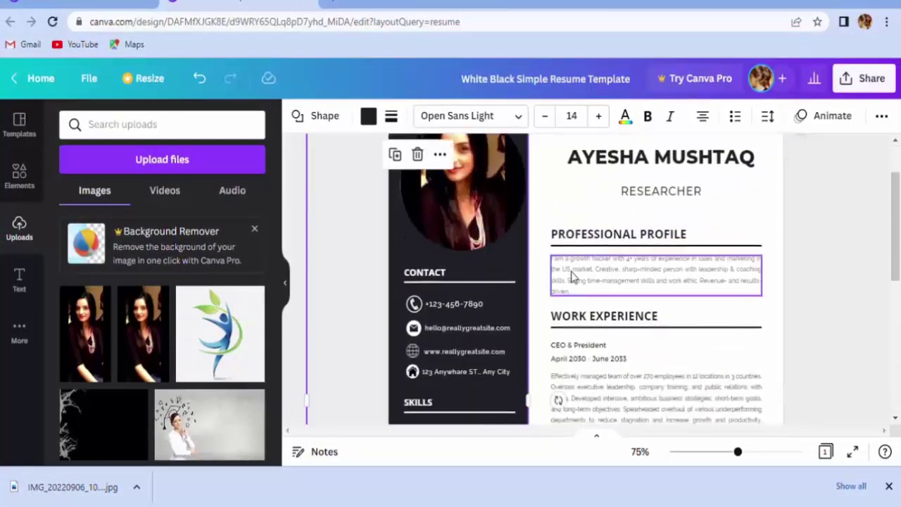
pyautogui.click(571, 278)
pyautogui.scroll(-2, 584, 296)
pyautogui.click(602, 314)
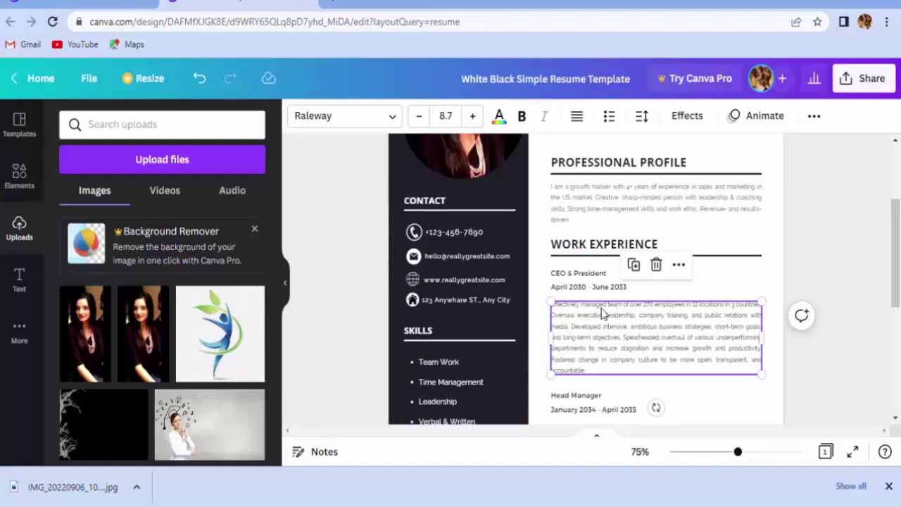
pyautogui.click(579, 289)
pyautogui.scroll(-4, 579, 296)
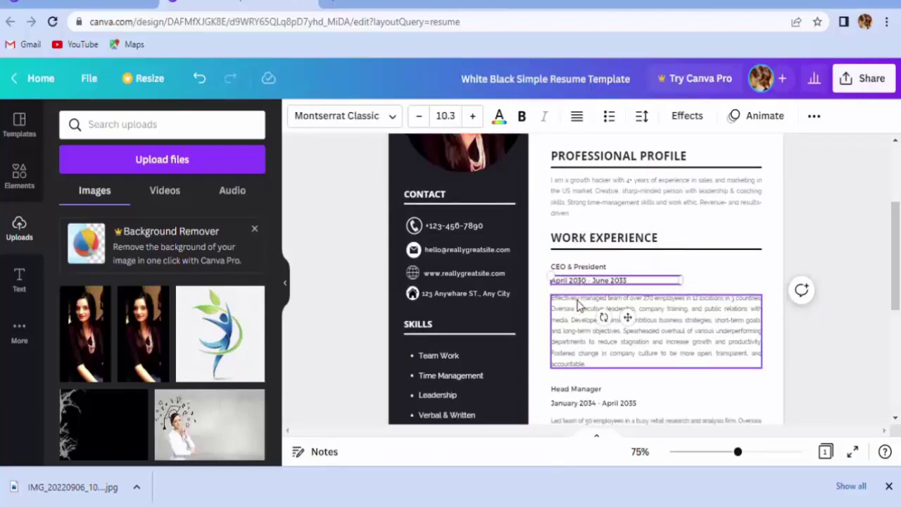
pyautogui.click(579, 304)
pyautogui.scroll(-4, 579, 304)
pyautogui.click(595, 291)
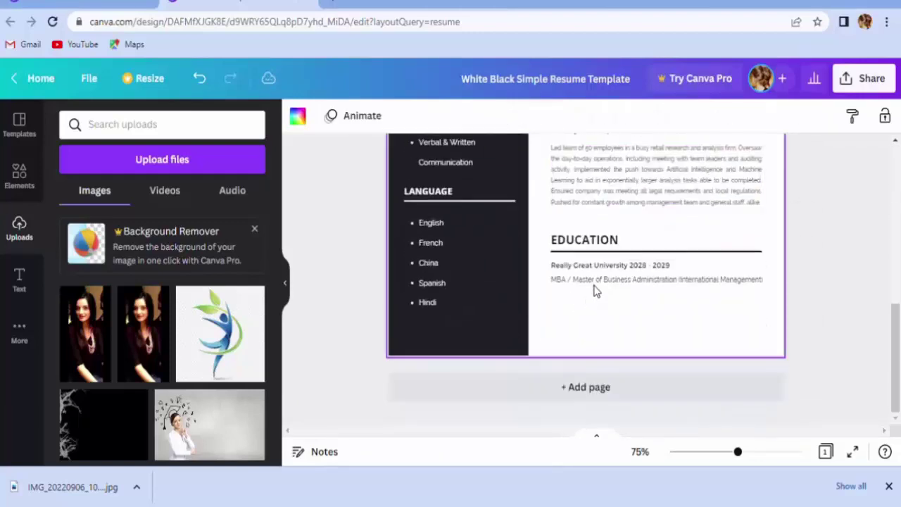
# - Download the resume as a PDF Standard file
pyautogui.click(858, 91)
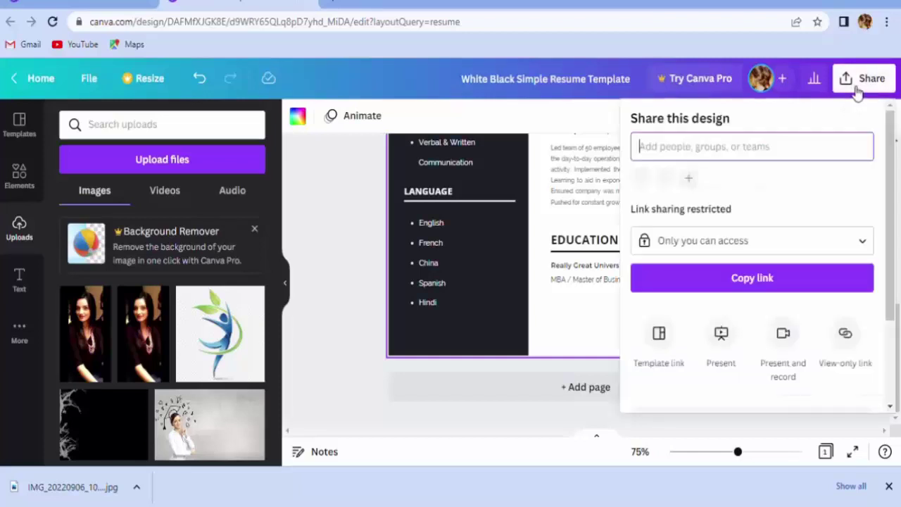
pyautogui.scroll(-3, 775, 224)
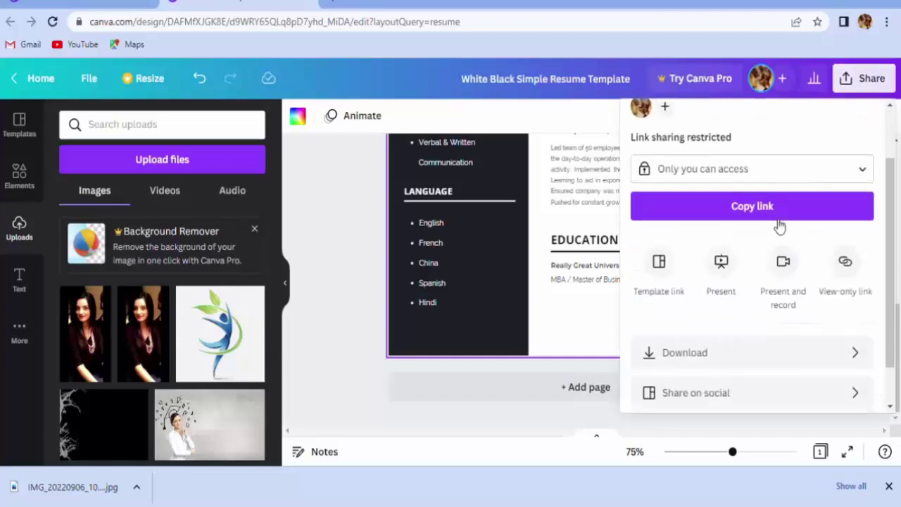
pyautogui.click(707, 309)
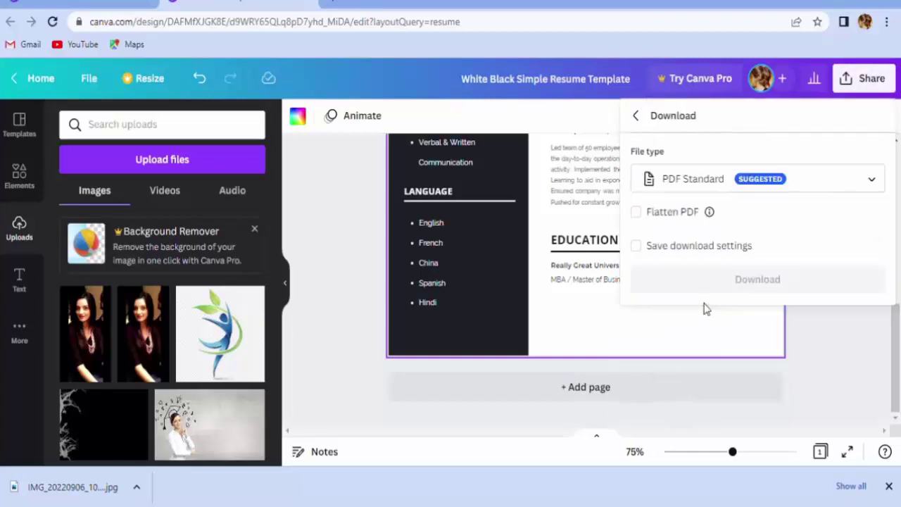
pyautogui.click(821, 185)
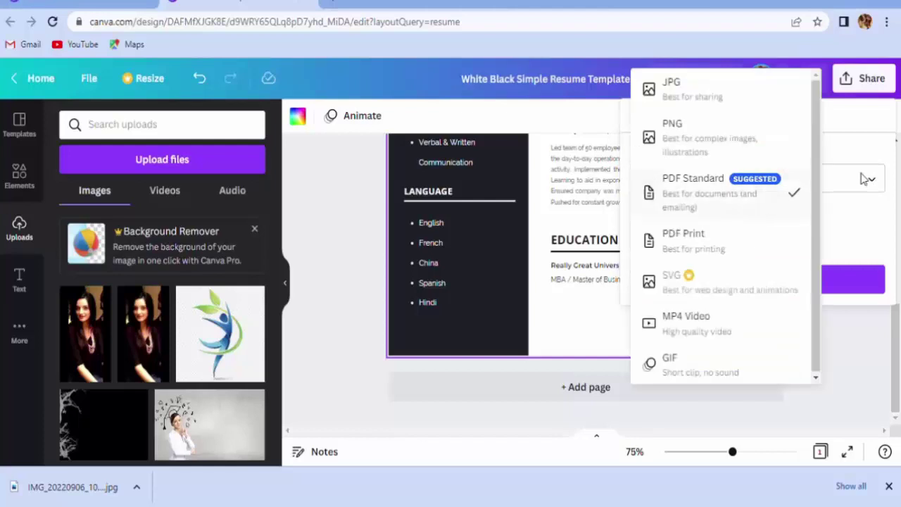
pyautogui.click(718, 194)
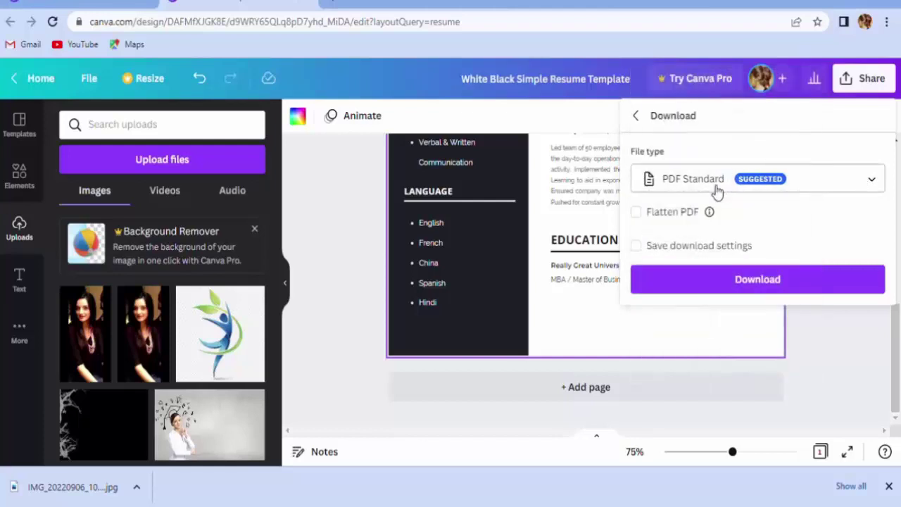
pyautogui.click(751, 285)
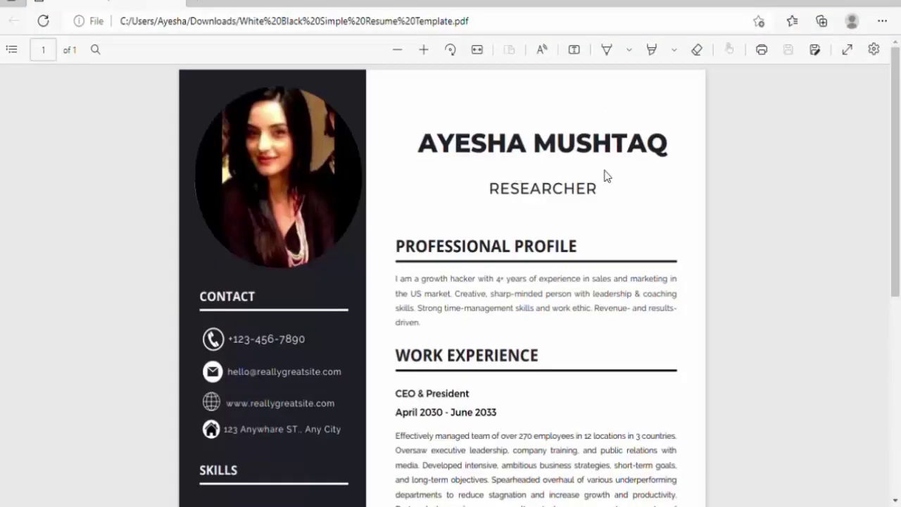
# - Scroll through the downloaded resume PDF in Edge to review all sections
pyautogui.moveTo(896, 146); pyautogui.dragTo(900, 346)
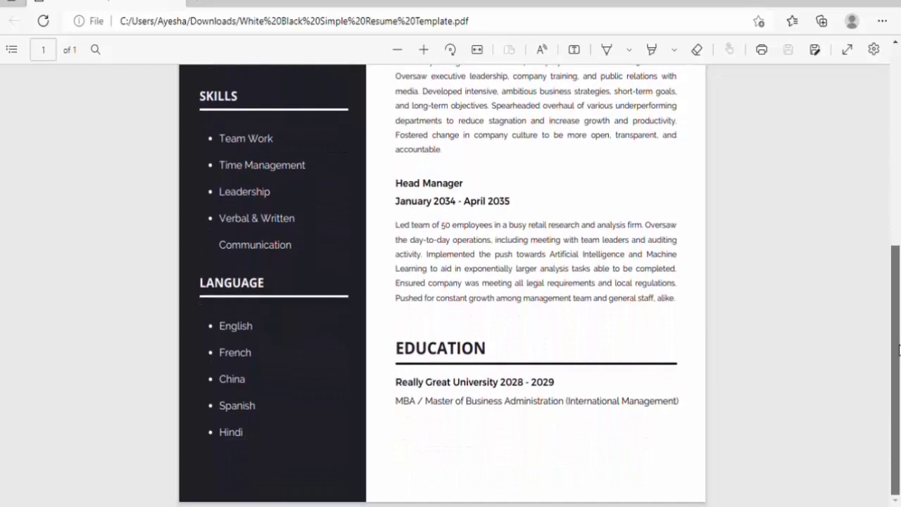